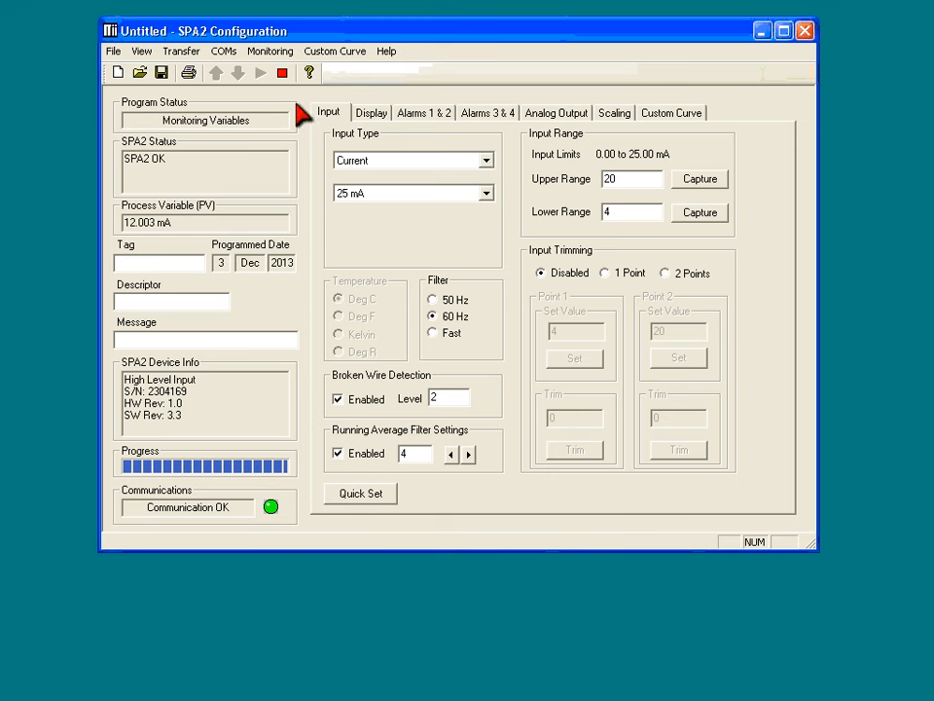
Step: Stop monitoring and configure the input type as Current with the 25 mA range
click(282, 73)
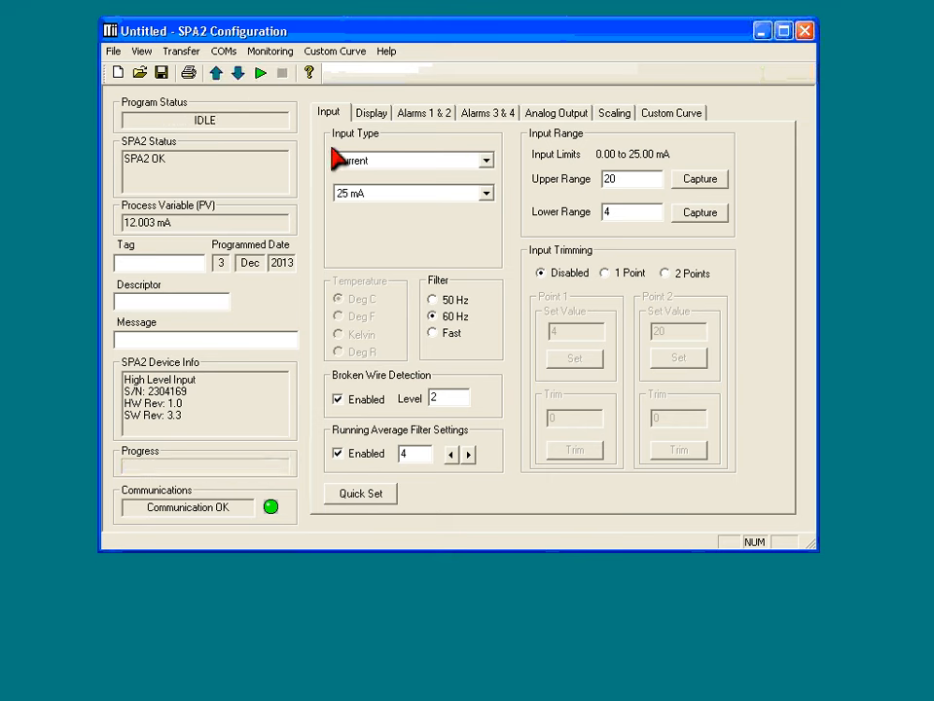
click(487, 162)
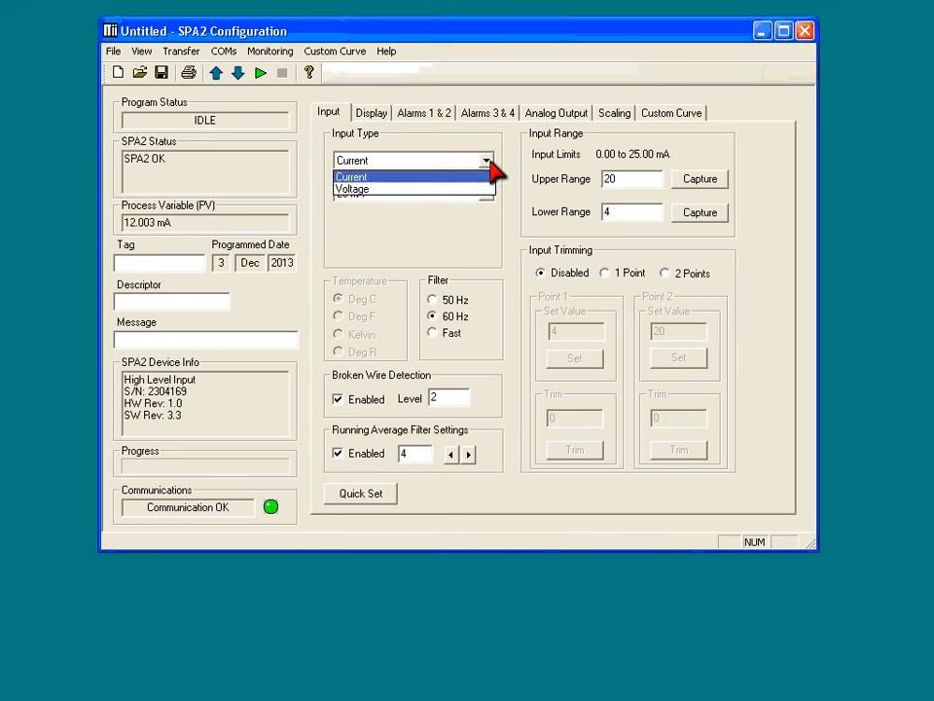
click(489, 162)
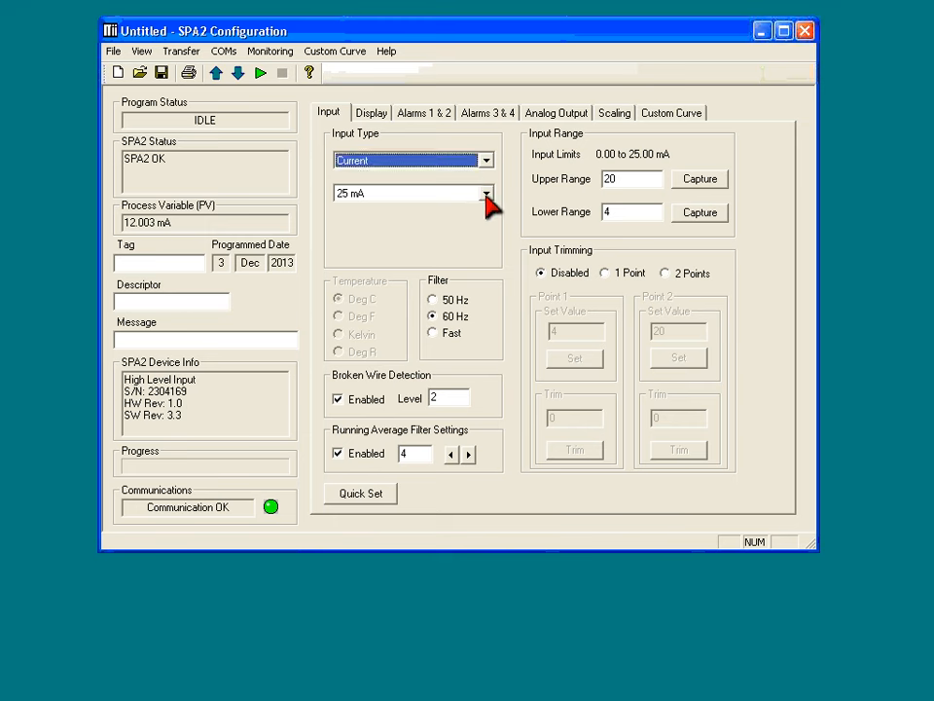
click(487, 195)
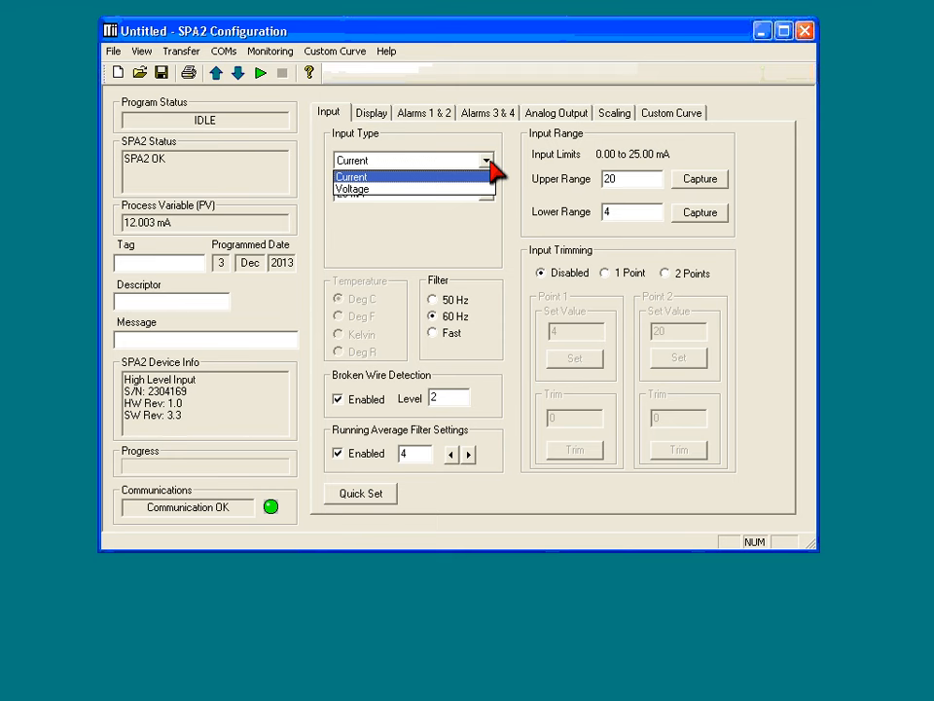
click(488, 162)
click(486, 193)
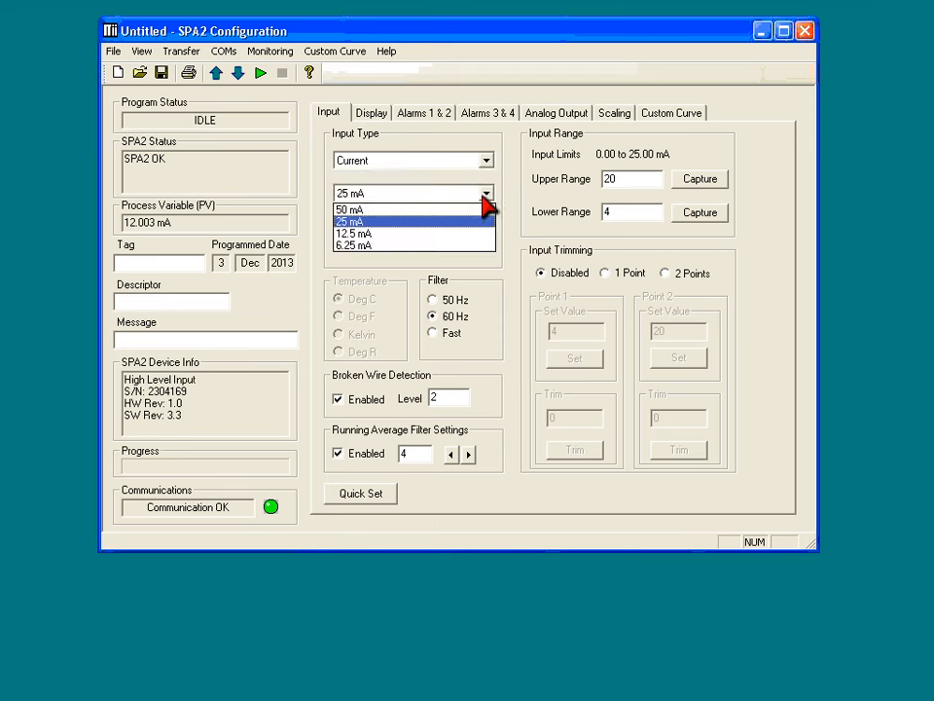
click(488, 162)
click(488, 161)
click(485, 194)
click(396, 222)
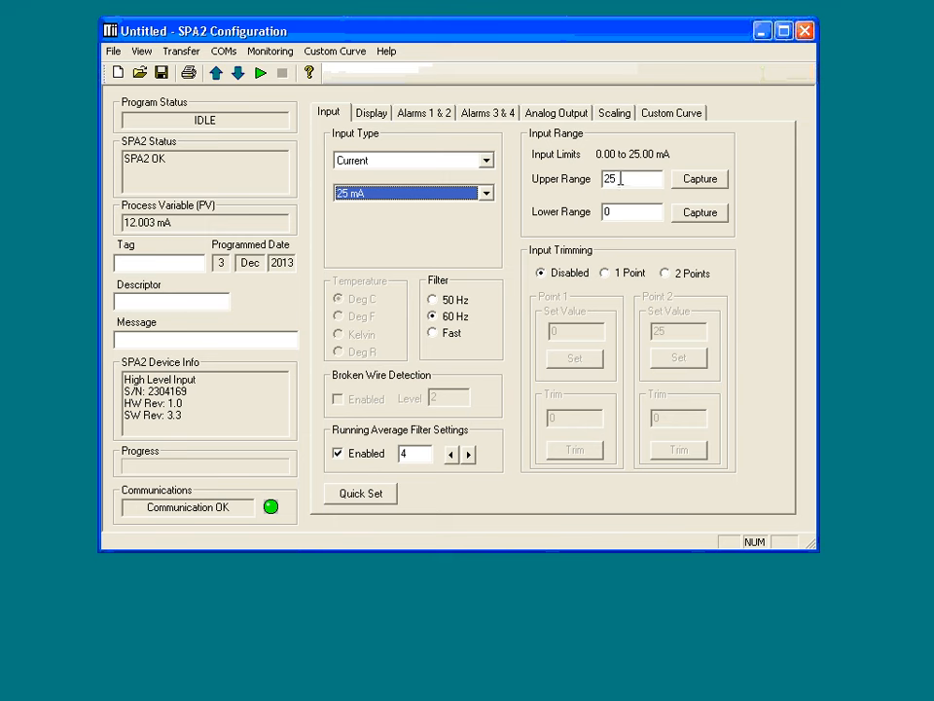
Step: Set the input range to 20 upper and 4 lower, and write it to the device with Quick Set
drag(620, 178, 601, 182)
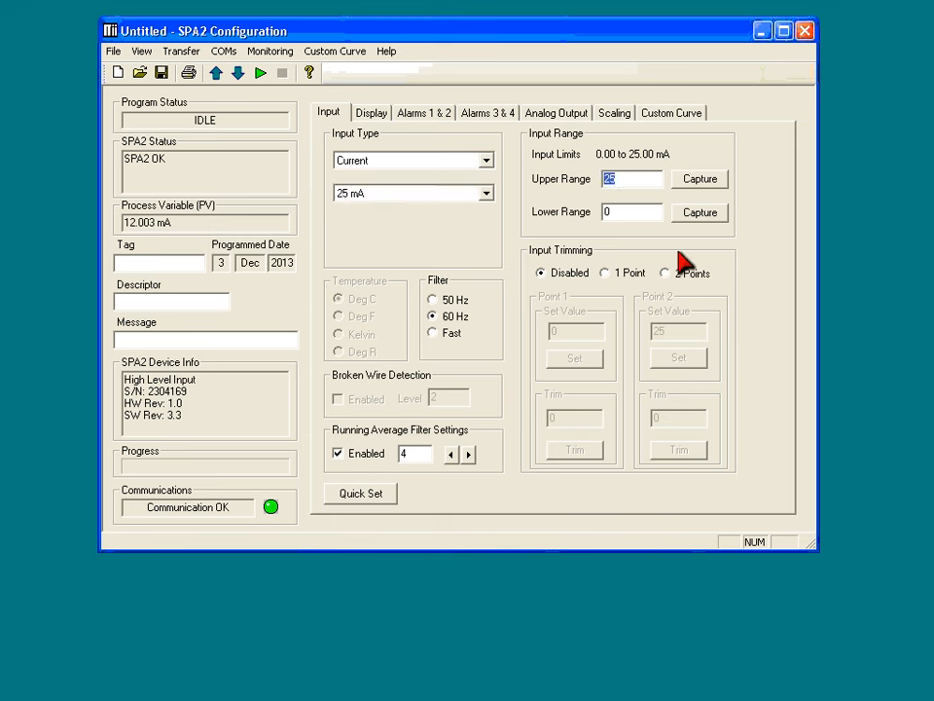
text(20)
drag(628, 212, 552, 217)
text(4)
click(368, 500)
click(435, 321)
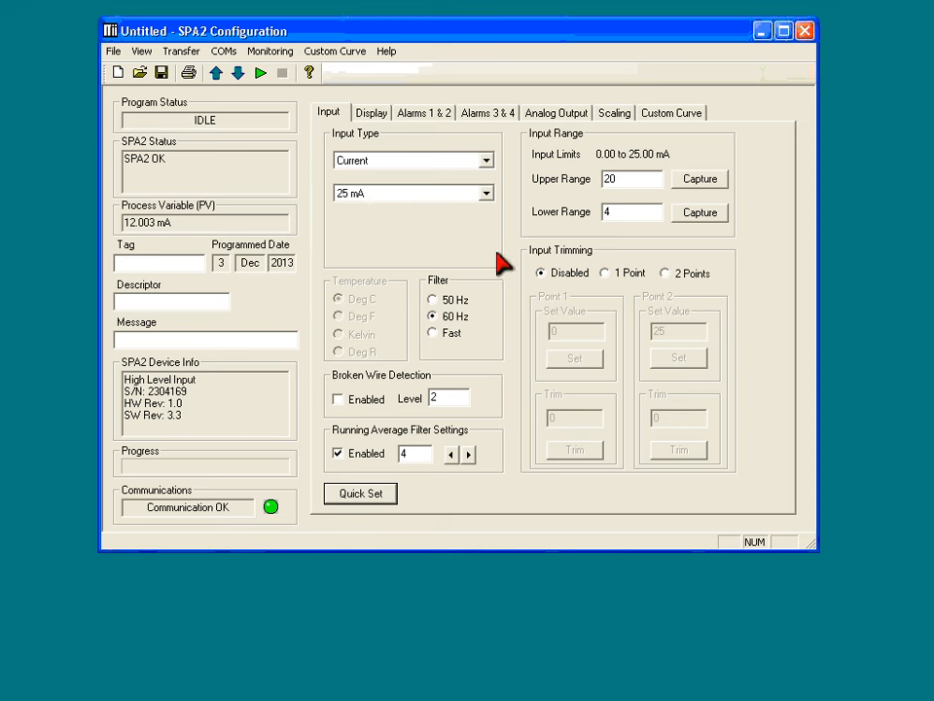
Step: Enable broken wire detection, set the running average filter to 10, and write the changes with Quick Set
click(341, 400)
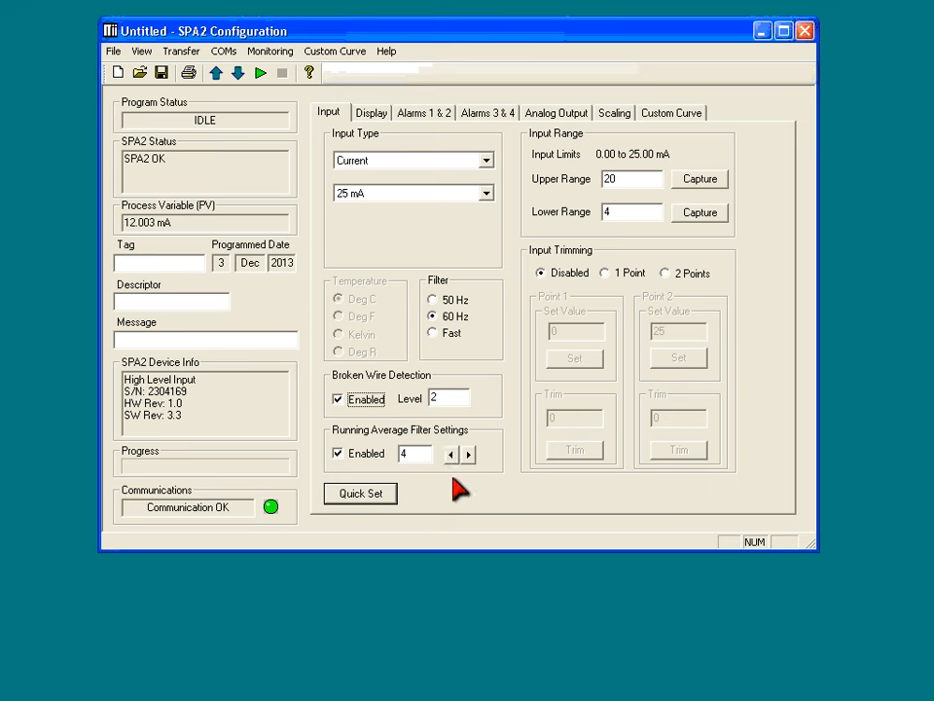
click(339, 453)
click(341, 453)
drag(470, 454, 450, 456)
click(451, 455)
click(452, 455)
click(426, 454)
click(370, 500)
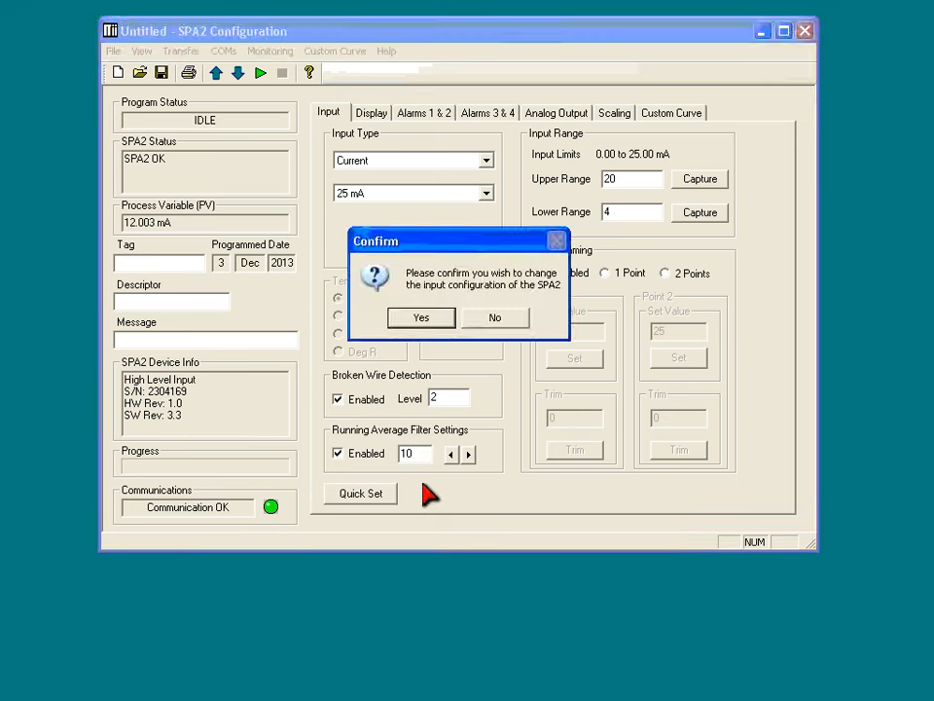
click(430, 315)
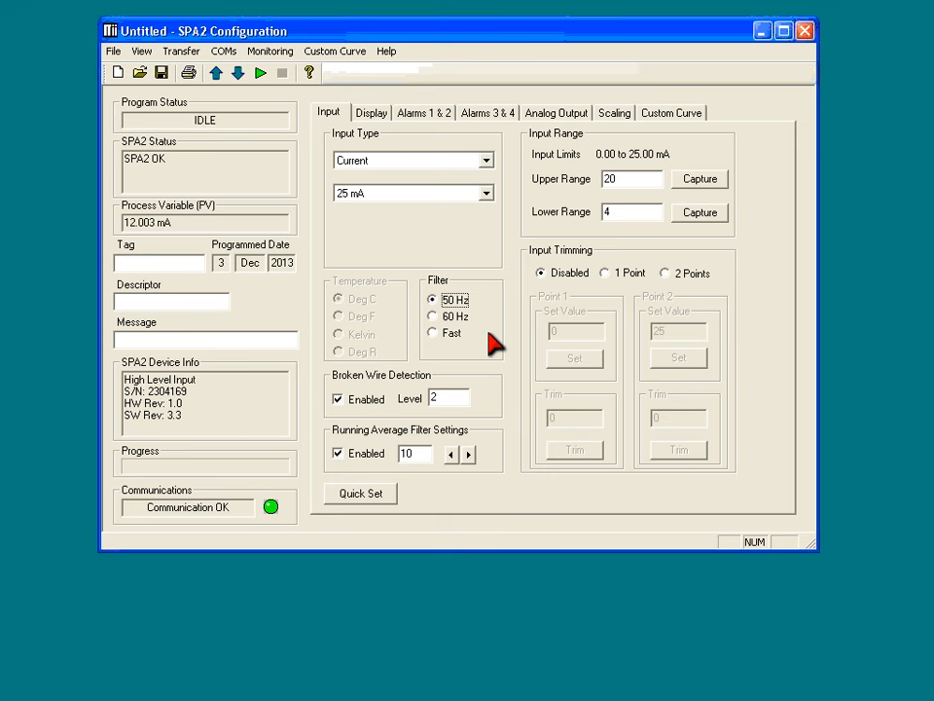
Step: Try the 60 Hz, 50 Hz and Fast input filter options in turn
click(442, 317)
key(Up)
key(Down)
click(433, 332)
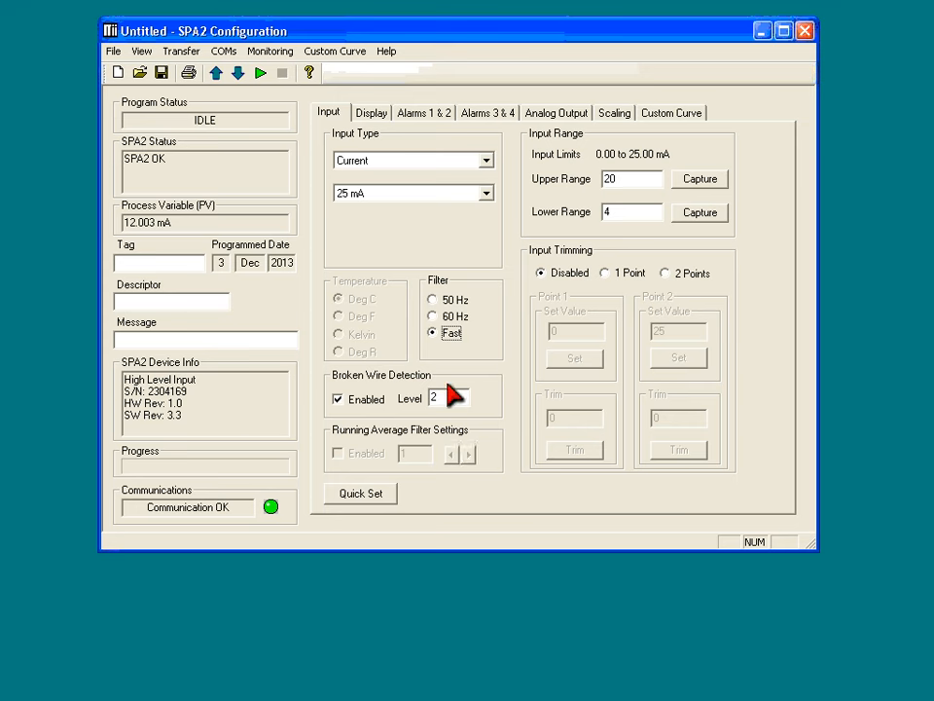
Step: Set the filter to 60 Hz with the running average enabled at 10, and write the configuration with Quick Set
click(433, 315)
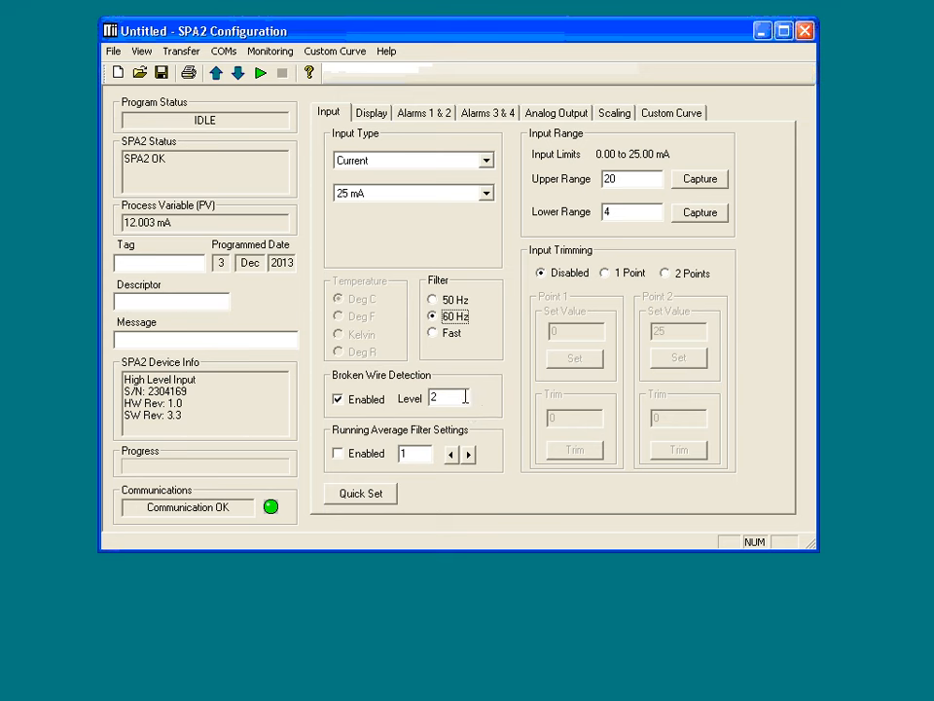
click(341, 455)
text(10)
click(376, 498)
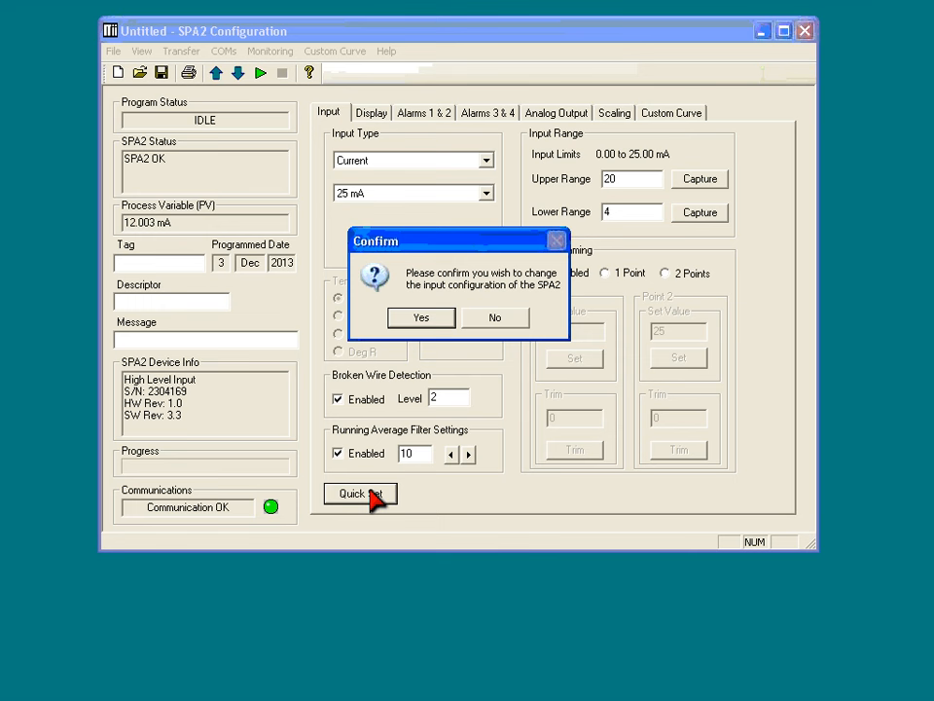
click(422, 319)
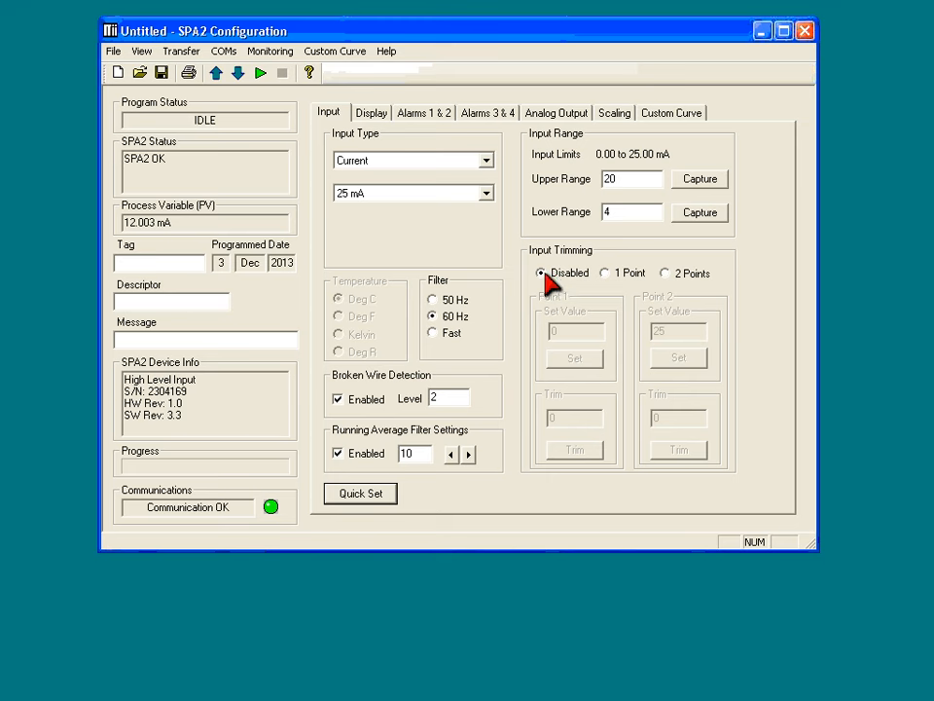
Step: Change input trimming to 1 Point and enter 12 as the point 1 set value
click(607, 276)
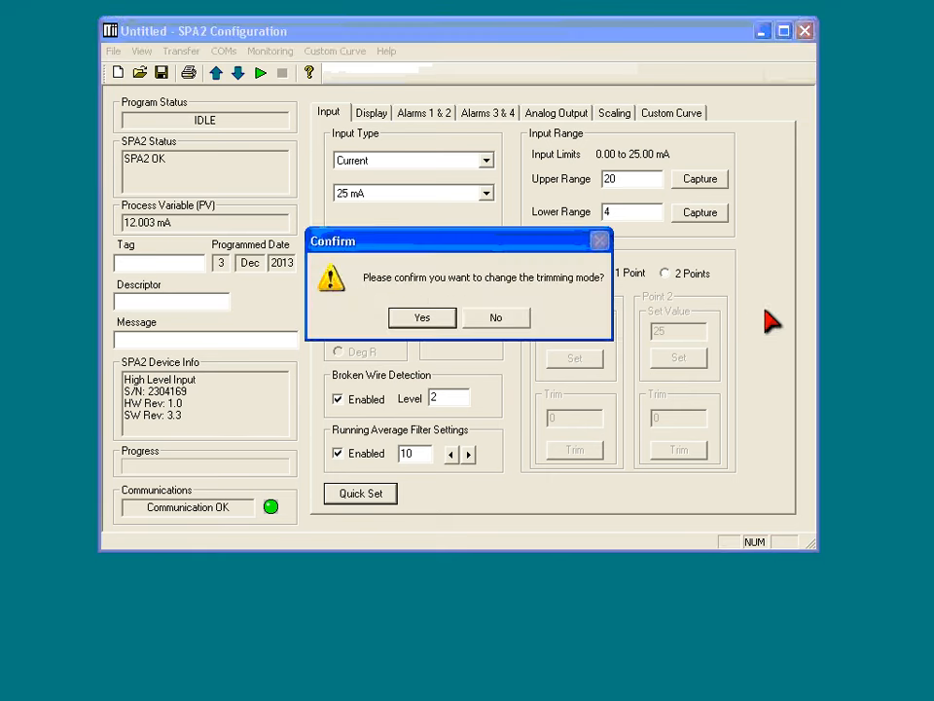
click(446, 318)
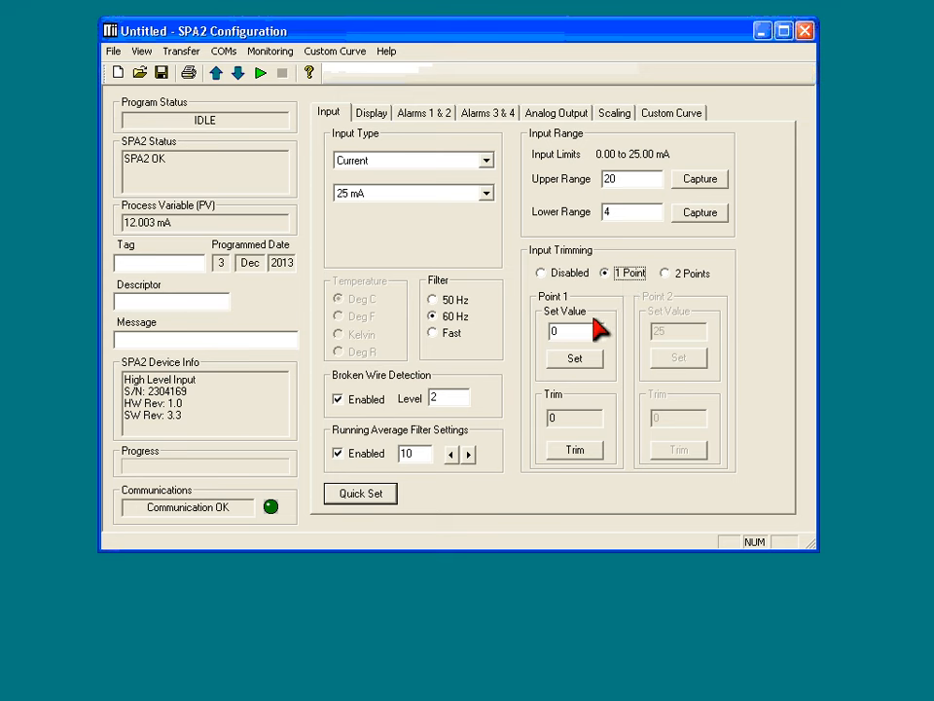
drag(576, 330, 541, 332)
text(12)
Step: Change input trimming to 2 Points and set the point 1 value to 4 and the point 2 value to 20
click(666, 273)
click(421, 317)
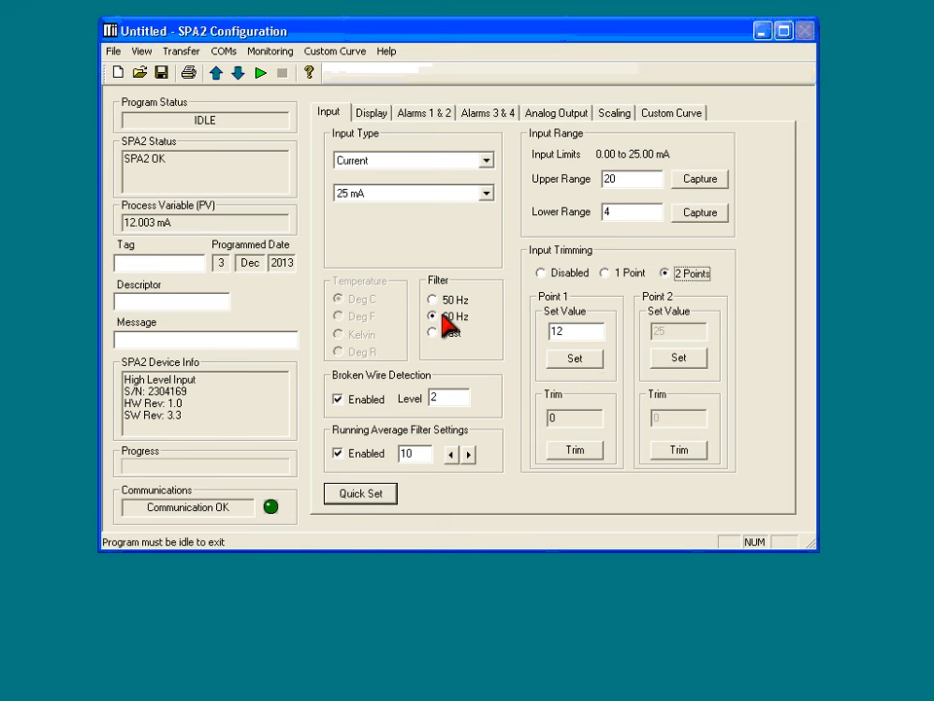
click(580, 332)
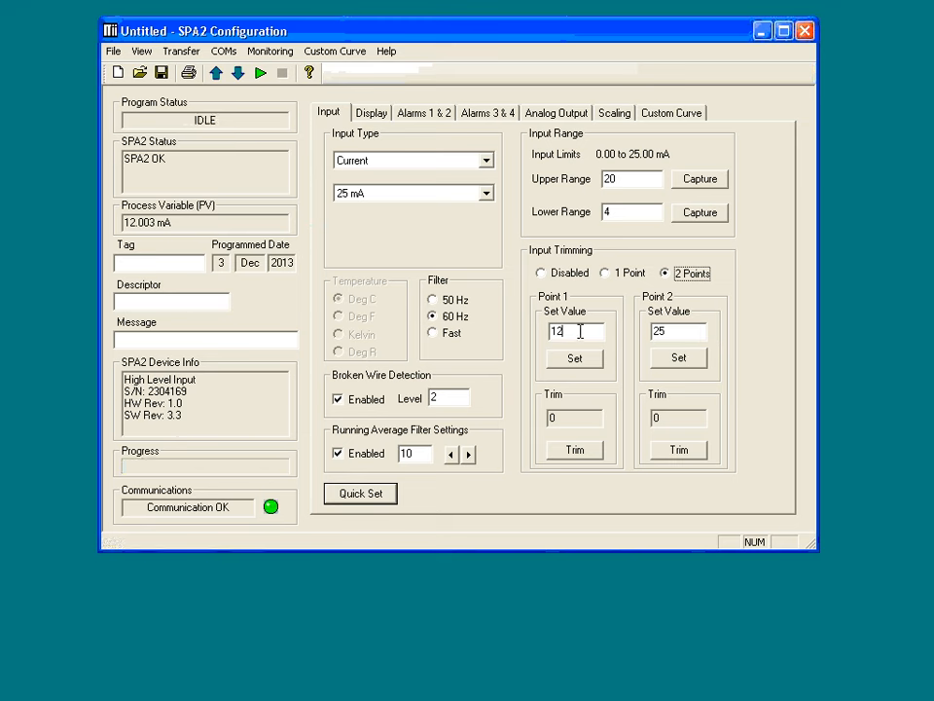
drag(580, 332, 535, 330)
text(4)
drag(677, 334, 617, 334)
text(20)
click(669, 330)
click(572, 360)
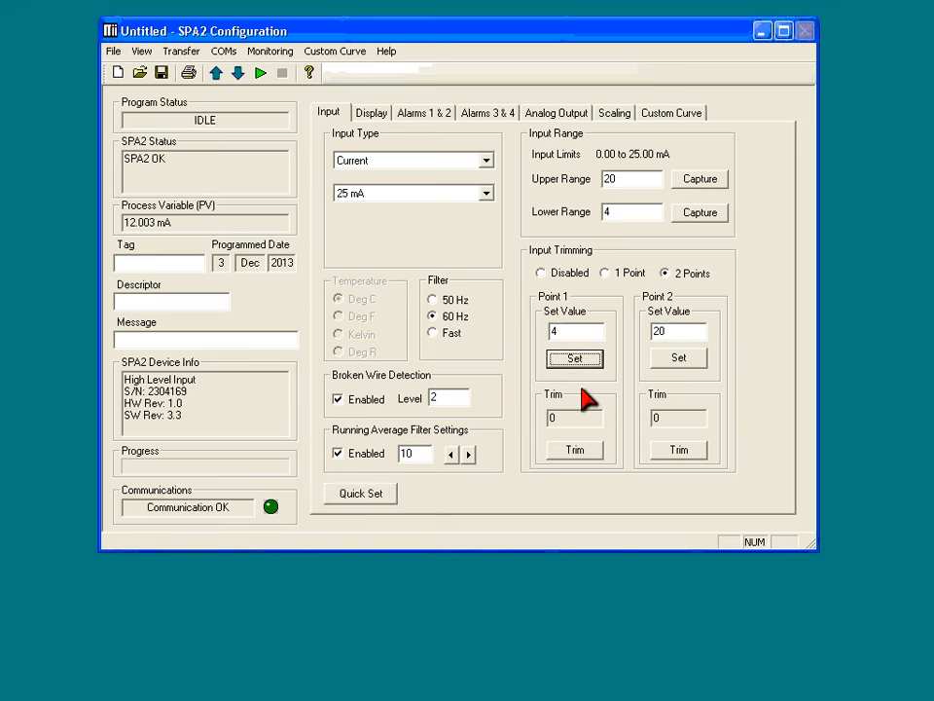
click(679, 359)
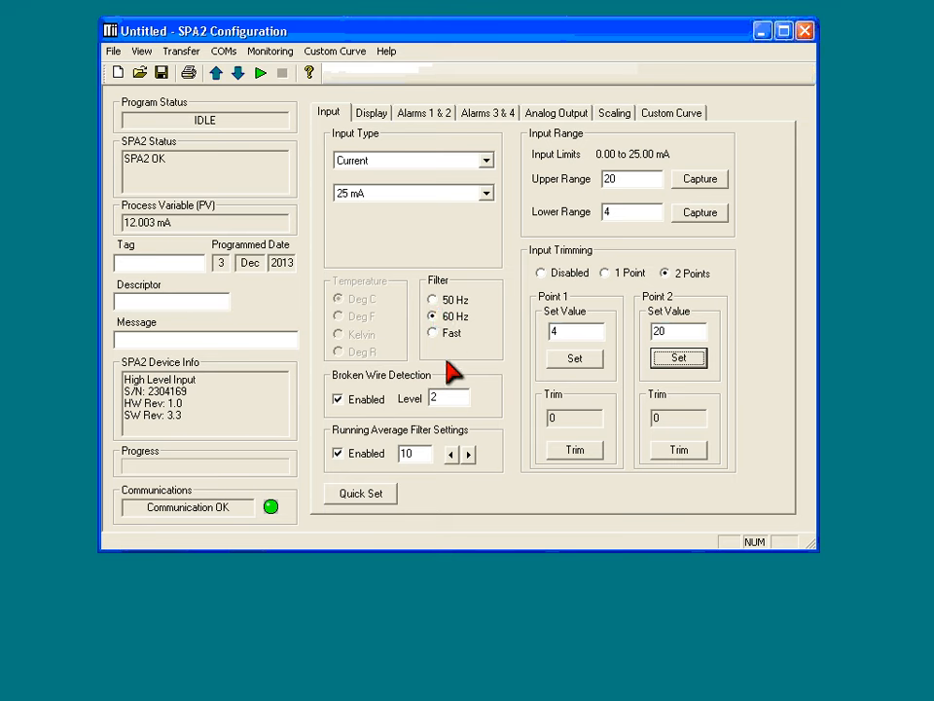
Step: Trim point 1 and point 2 against the applied input signal
click(576, 450)
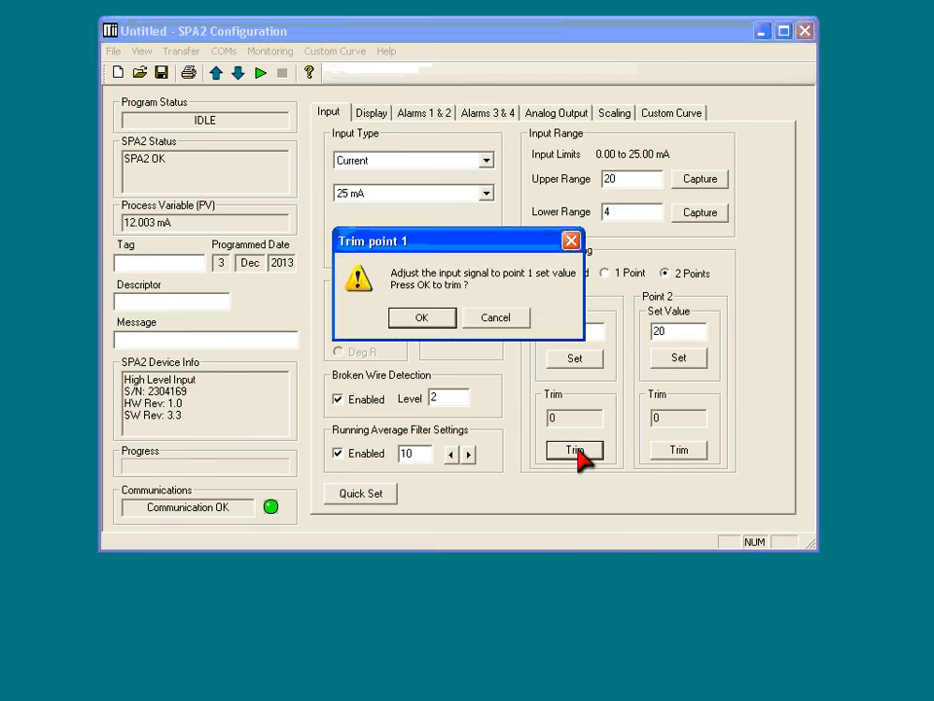
click(427, 317)
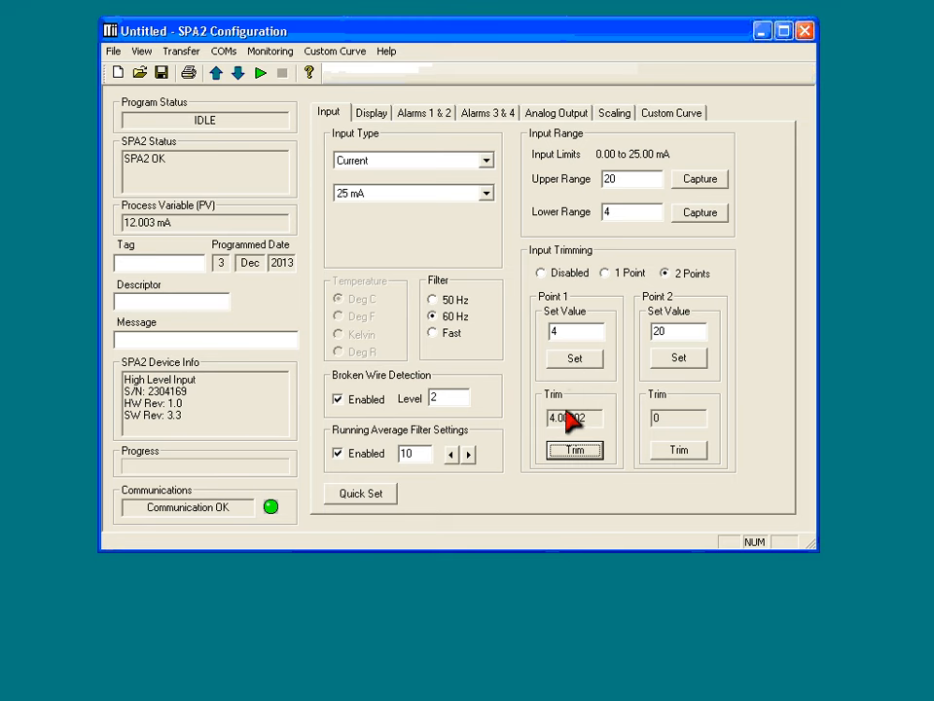
click(681, 452)
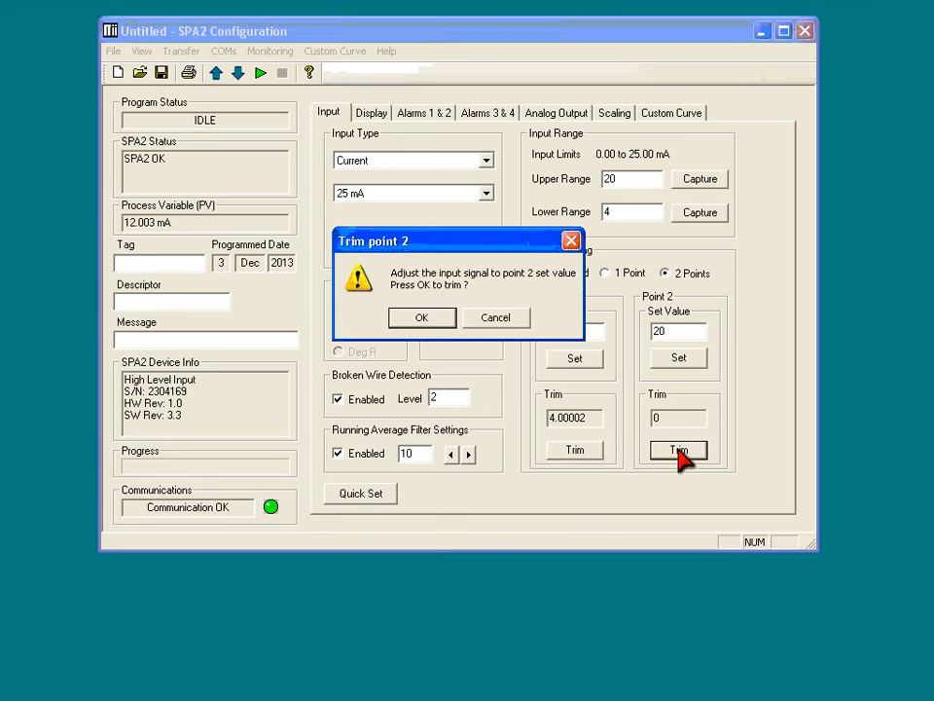
click(429, 320)
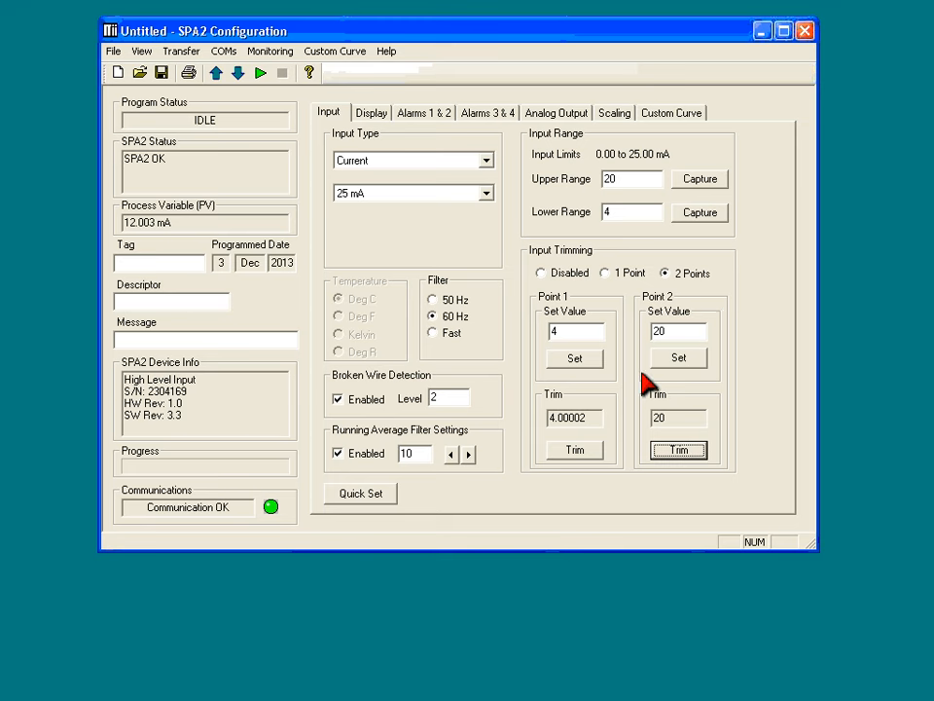
Step: Write the trimmed input configuration to the device with Quick Set and restart monitoring
click(370, 495)
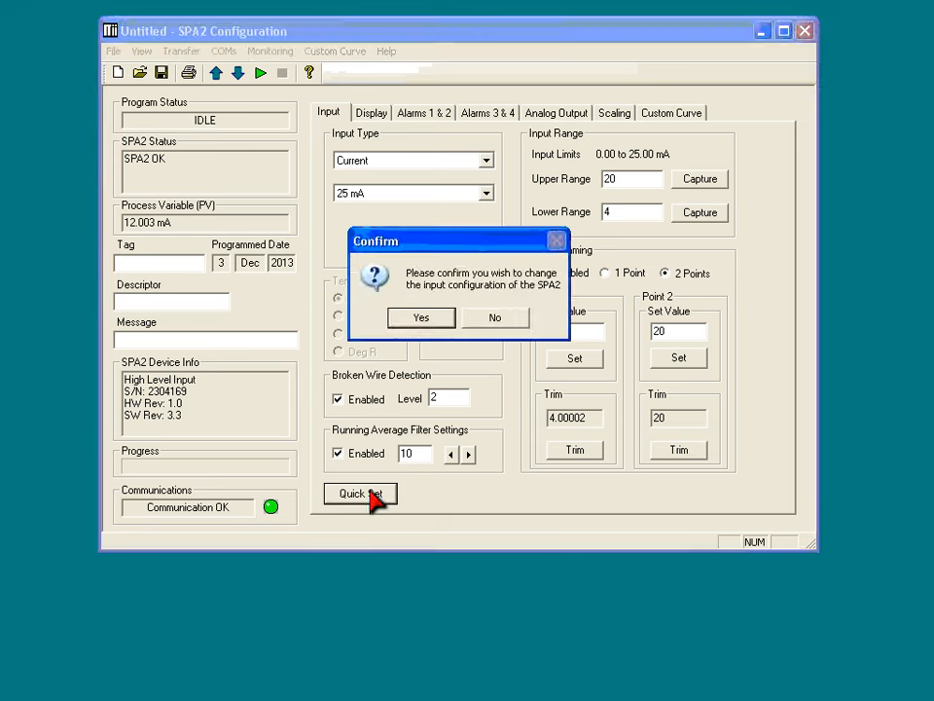
click(415, 318)
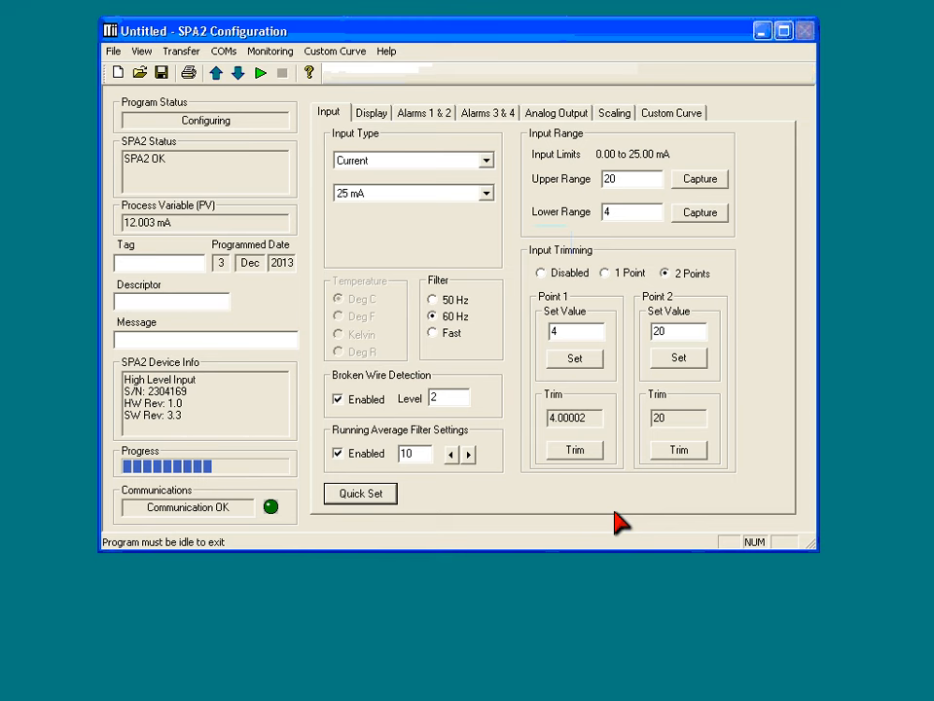
click(261, 74)
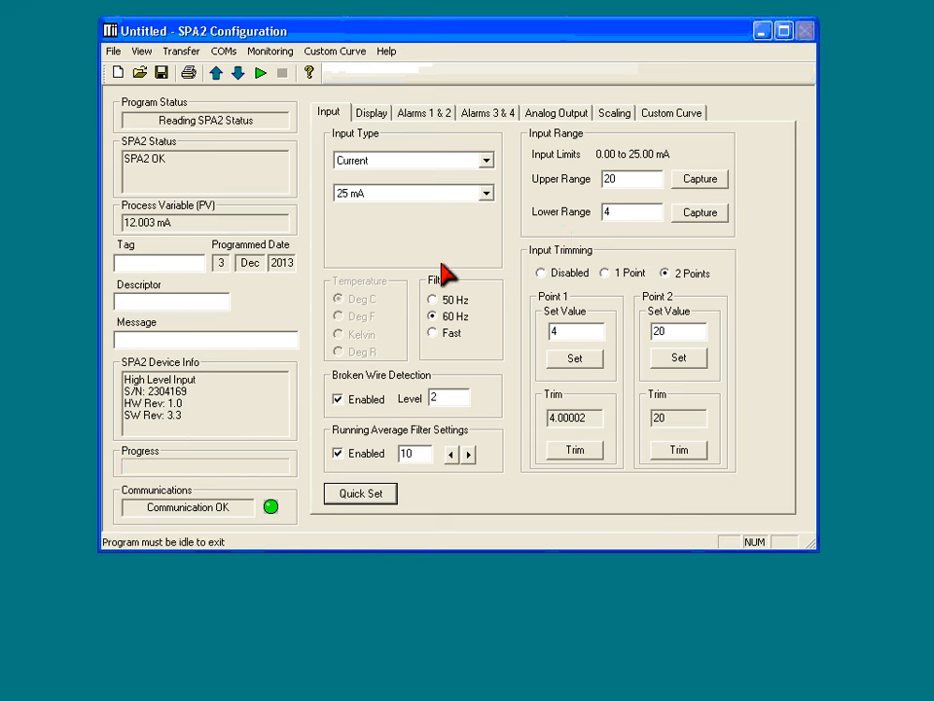